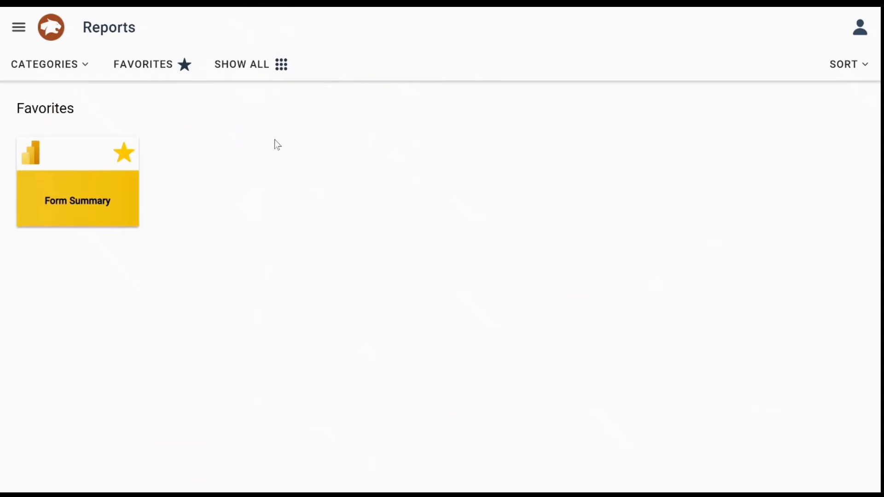
# Step: Open the Form Summary report and filter the overview to over due forms
pyautogui.click(76, 212)
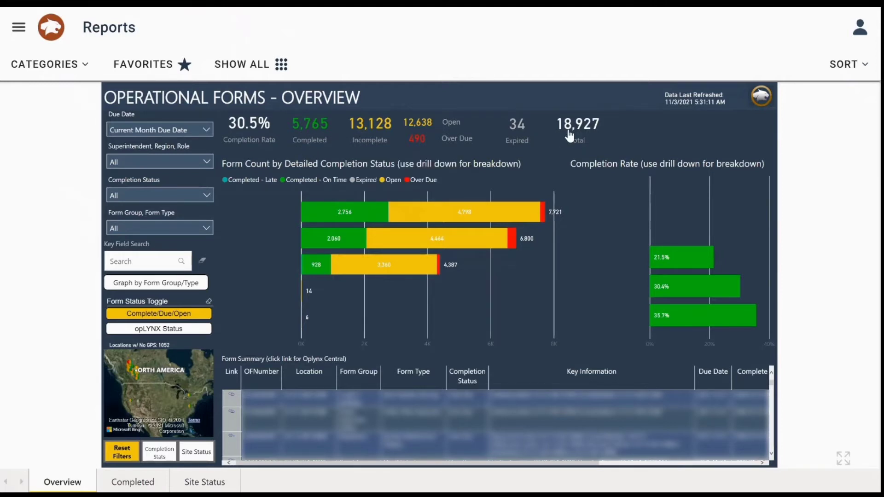
pyautogui.click(417, 140)
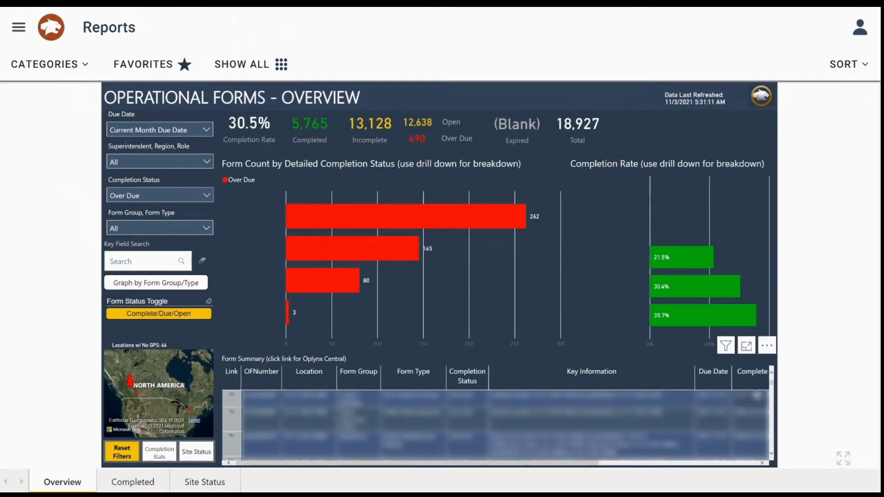
# Step: Export the Form Summary table as summarized data in .xlsx format and dismiss the download notice
pyautogui.click(765, 353)
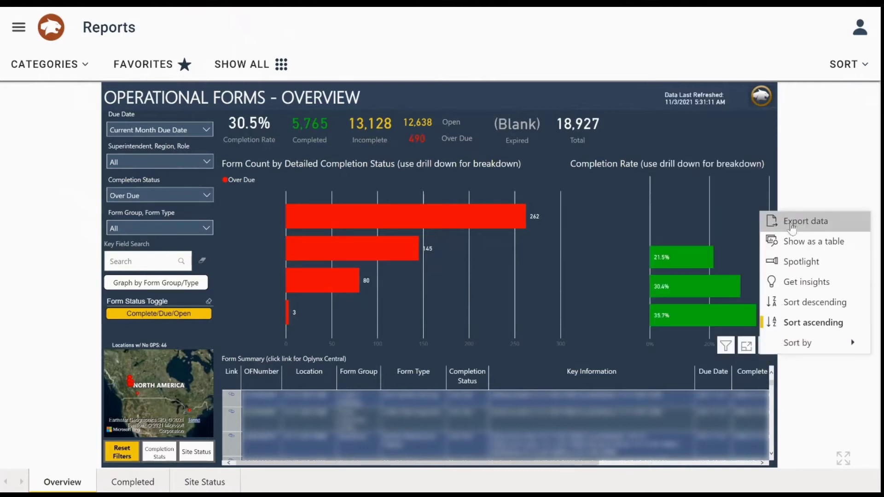
pyautogui.click(791, 226)
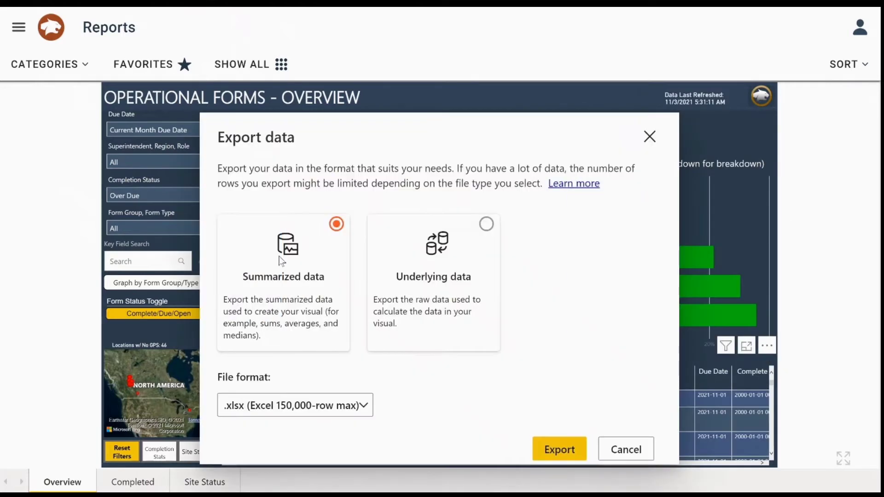
pyautogui.click(560, 449)
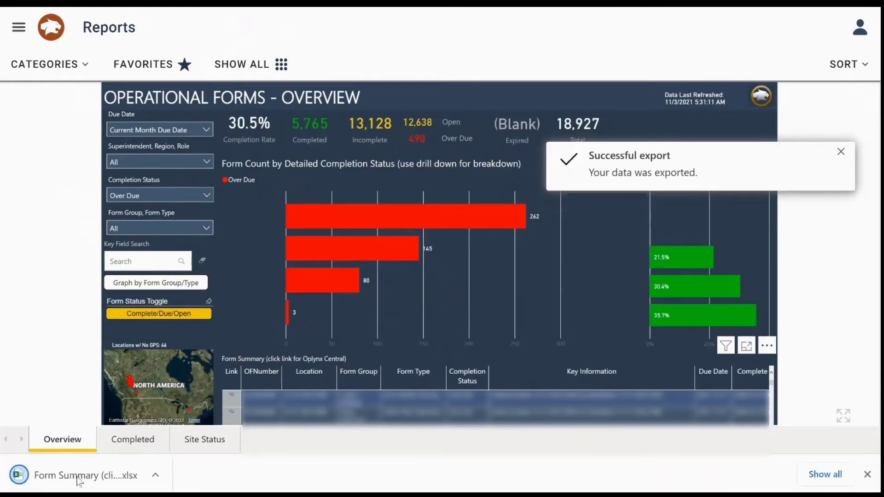
pyautogui.click(867, 474)
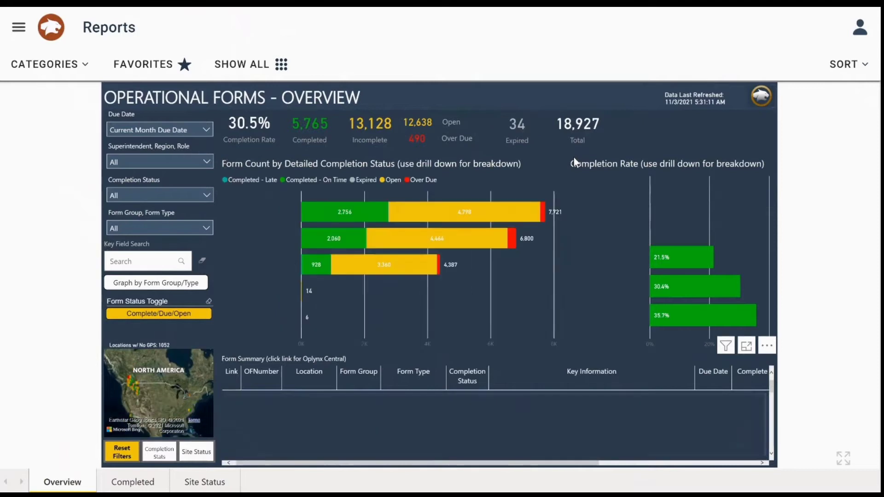
# Step: Filter the report to a single region in the Superintendent, Region, Role filter
pyautogui.click(127, 163)
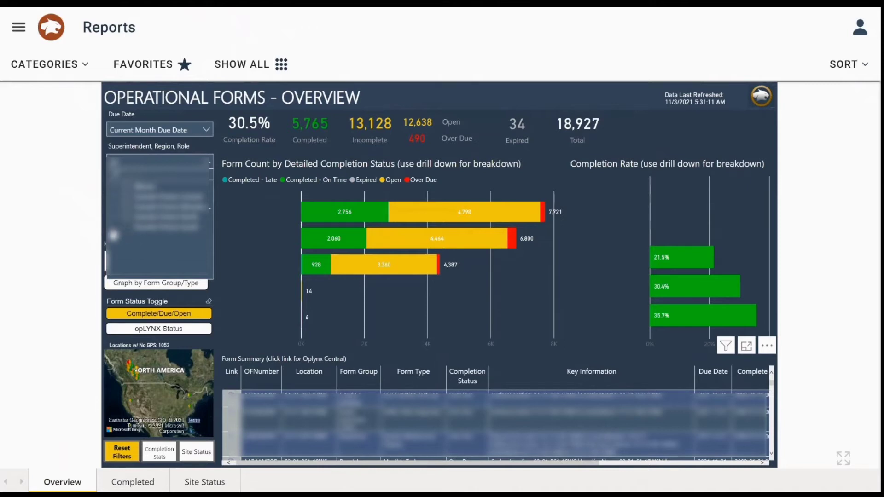
pyautogui.click(118, 234)
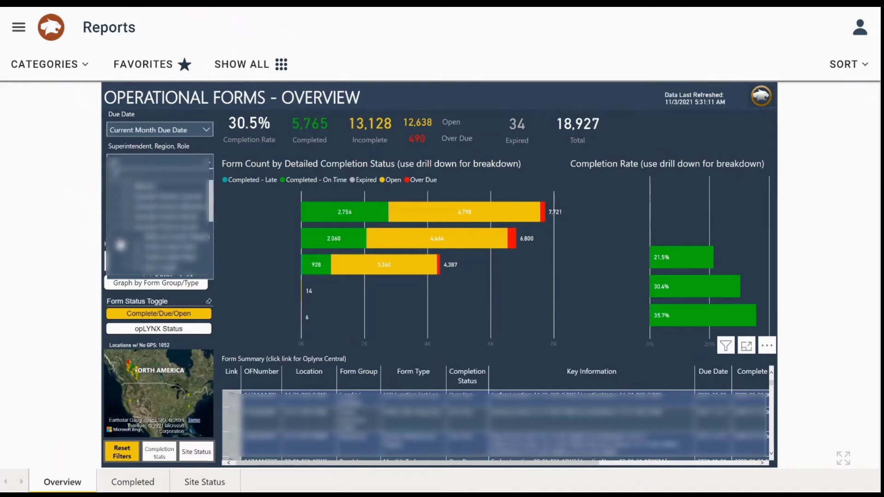
pyautogui.click(39, 266)
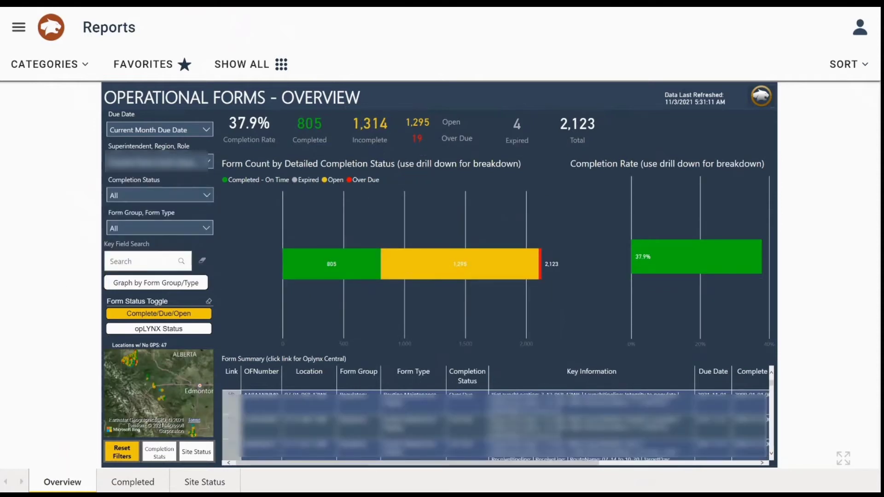
# Step: Drill the Form Count chart down through the hierarchy to its lowest level and back up one level
pyautogui.moveTo(323, 267)
pyautogui.moveTo(208, 233)
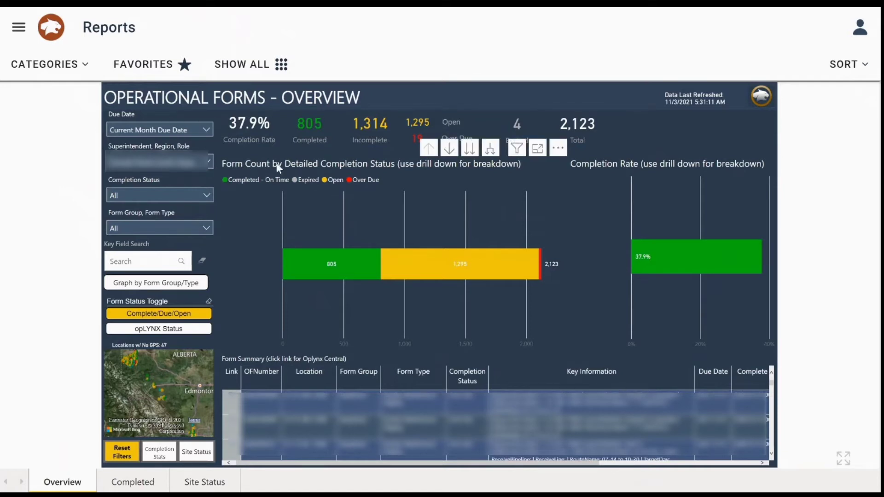
pyautogui.click(470, 154)
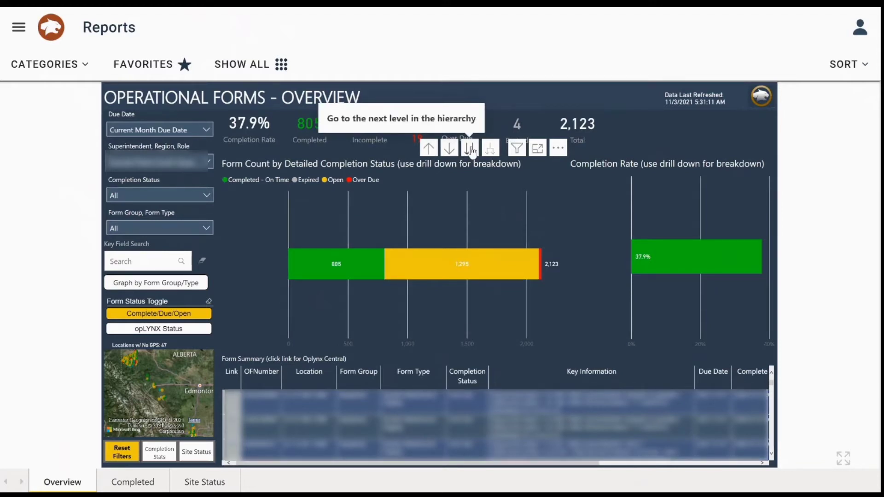
pyautogui.click(470, 149)
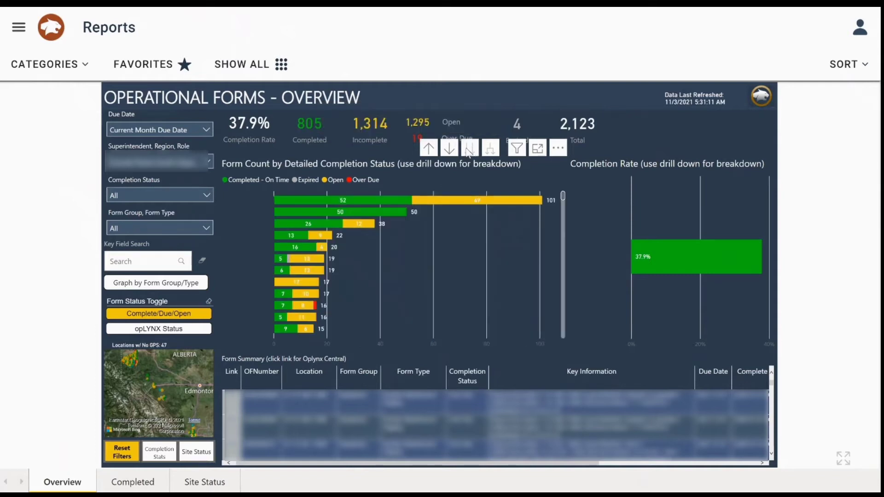
pyautogui.click(433, 151)
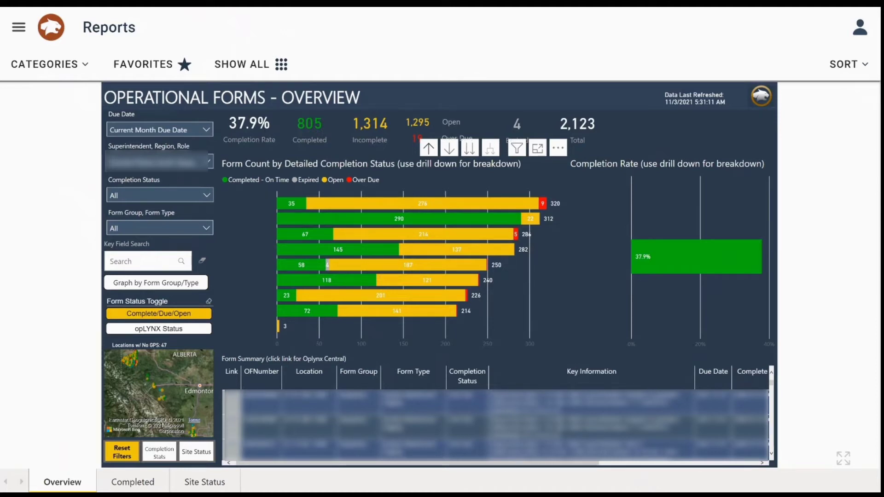
# Step: Highlight the second, first and third bars of the Form Count chart one after another, and clear the selection
pyautogui.click(299, 219)
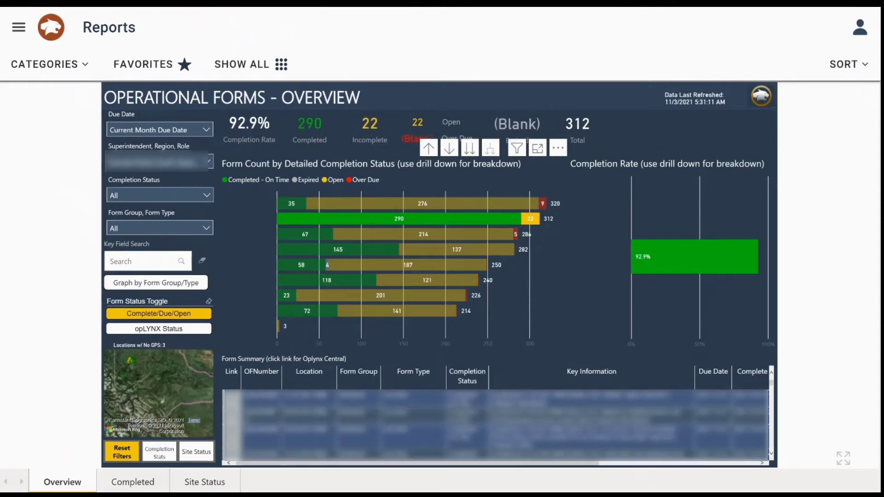
pyautogui.click(295, 203)
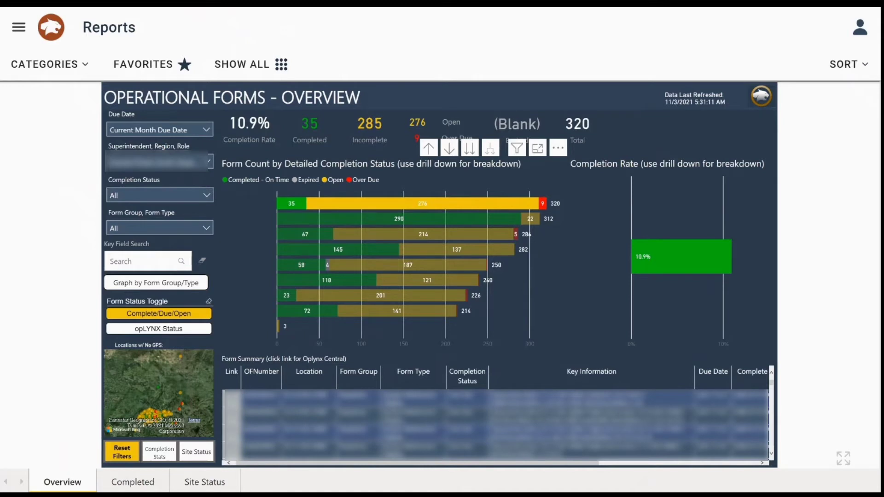
pyautogui.click(423, 234)
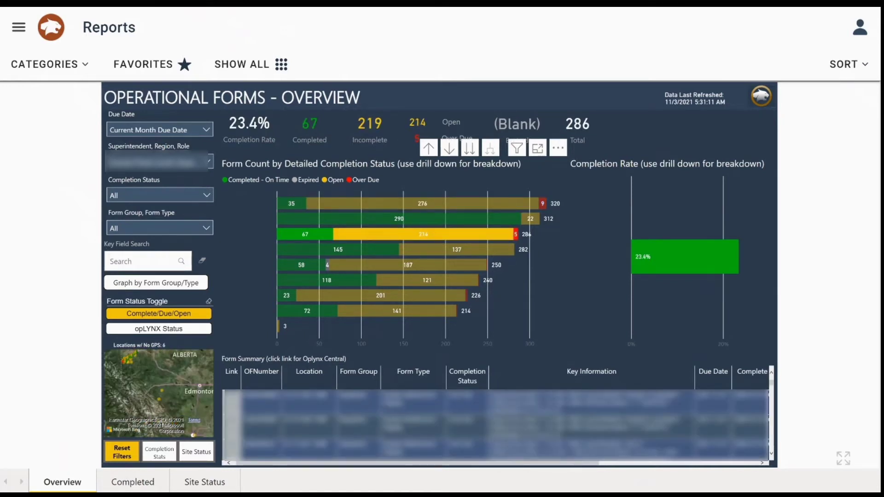
pyautogui.click(423, 235)
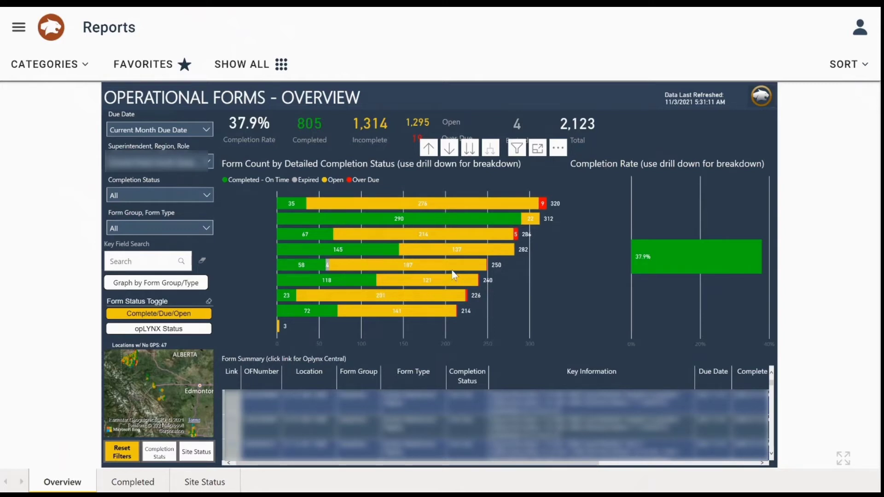
# Step: Search the key fields for 3-12
pyautogui.moveTo(452, 272)
pyautogui.click(137, 257)
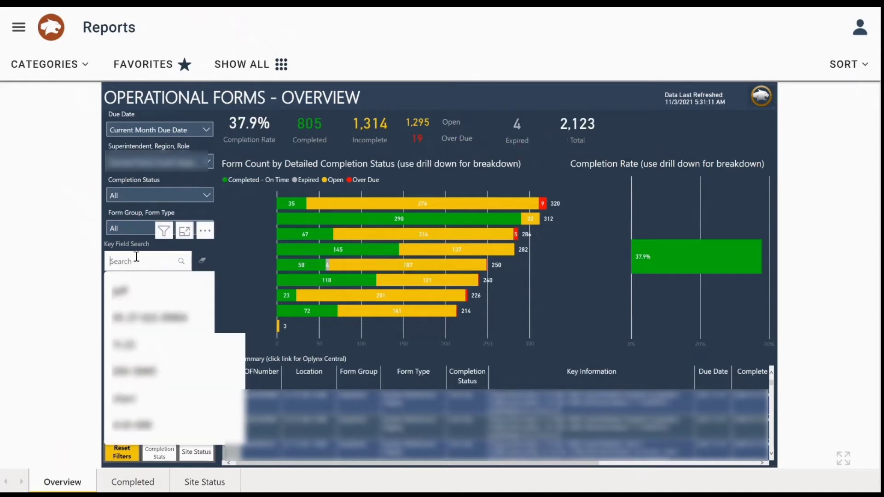
pyautogui.write('3-12')
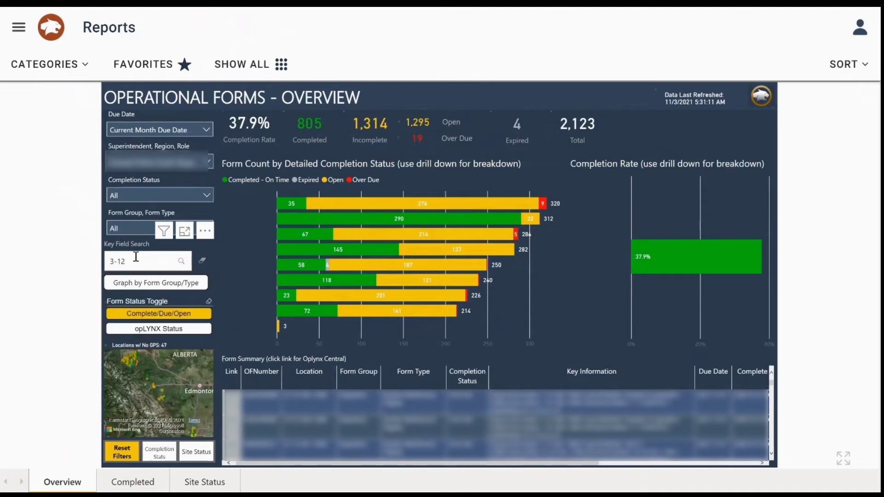
pyautogui.press('Return')
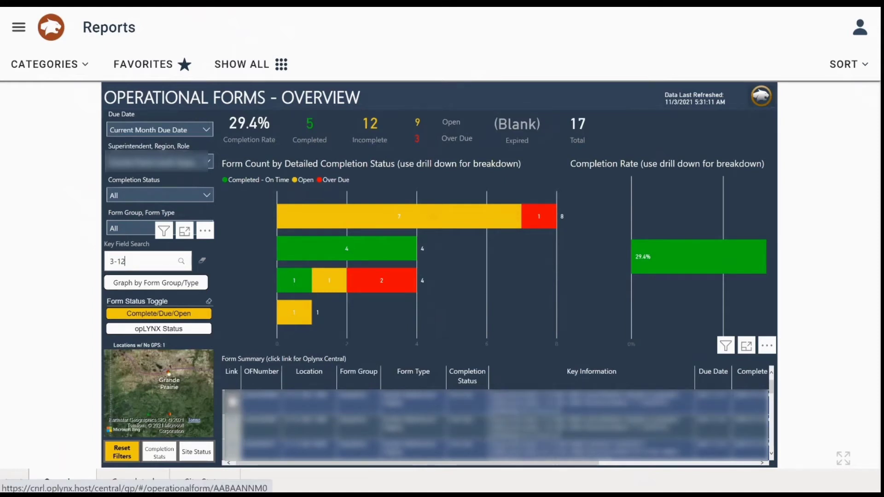
# Step: Open the first form linked in the Form Summary table and review its General, Launch Info and Receive Info sections
pyautogui.click(233, 398)
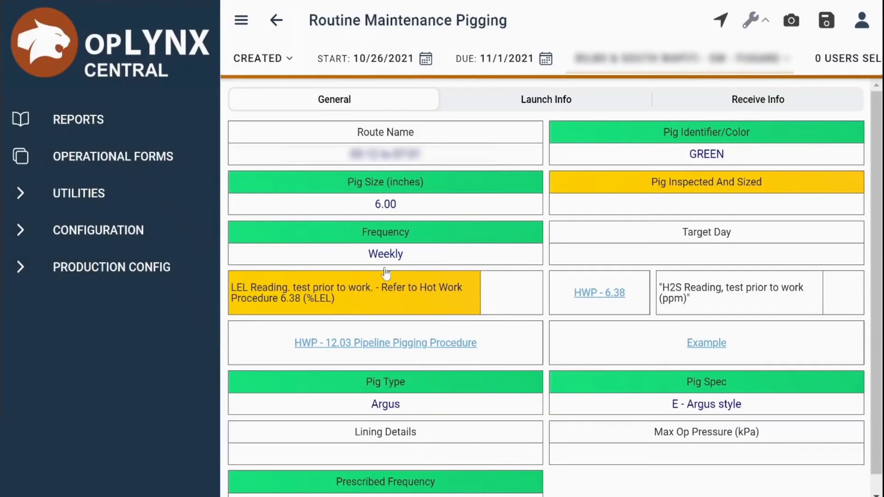
pyautogui.scroll(-1, 484, 385)
pyautogui.scroll(1, 488, 277)
pyautogui.click(500, 111)
pyautogui.click(709, 104)
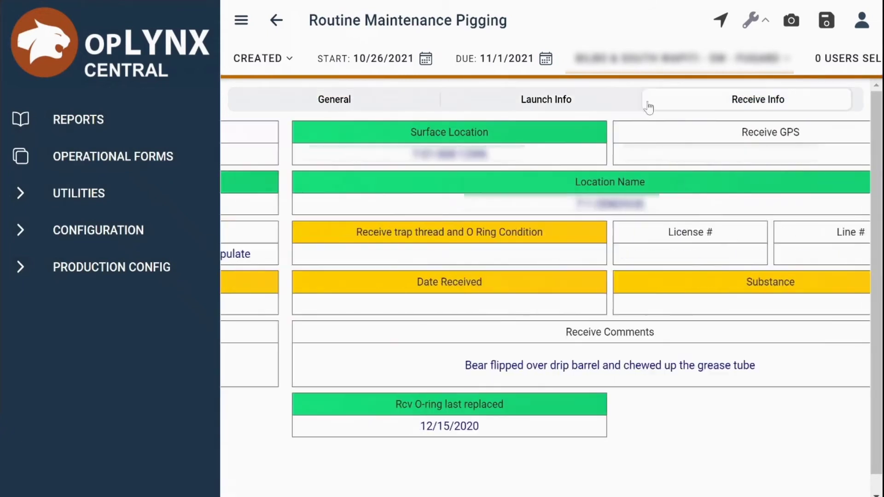
pyautogui.click(556, 98)
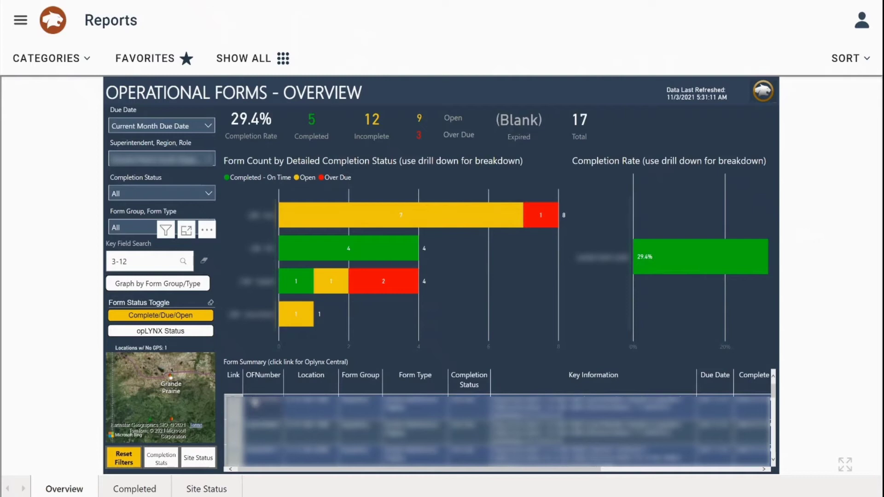
# Step: Enlarge the report's locations map to inspect the site details of the green marker south of Grande Prairie, and return to the report
pyautogui.moveTo(144, 263); pyautogui.dragTo(89, 275)
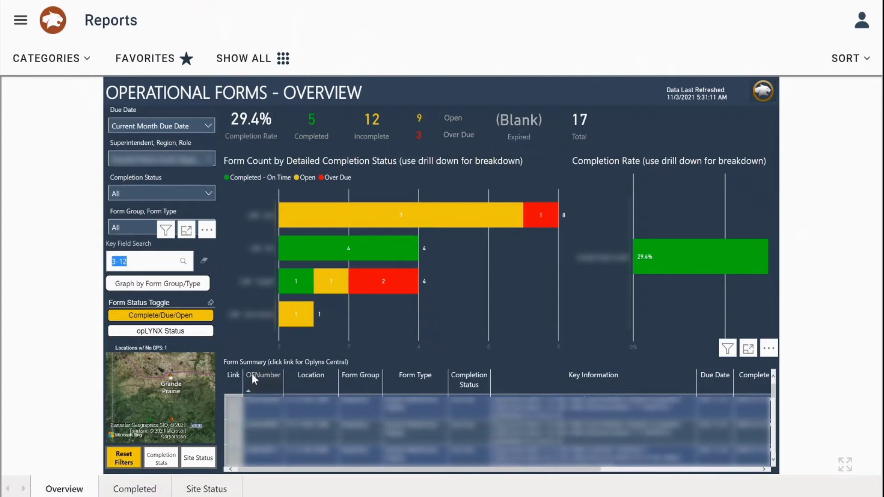
pyautogui.click(189, 376)
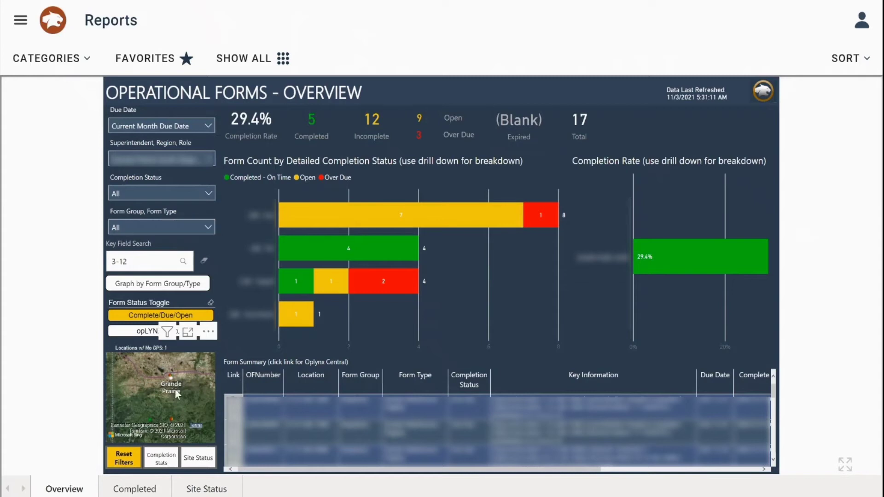
pyautogui.click(188, 333)
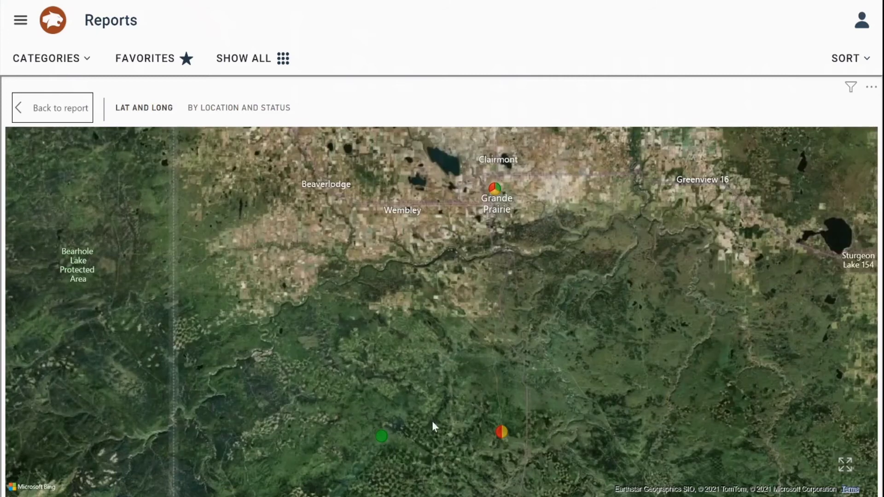
pyautogui.scroll(1, 432, 423)
pyautogui.scroll(3, 382, 414)
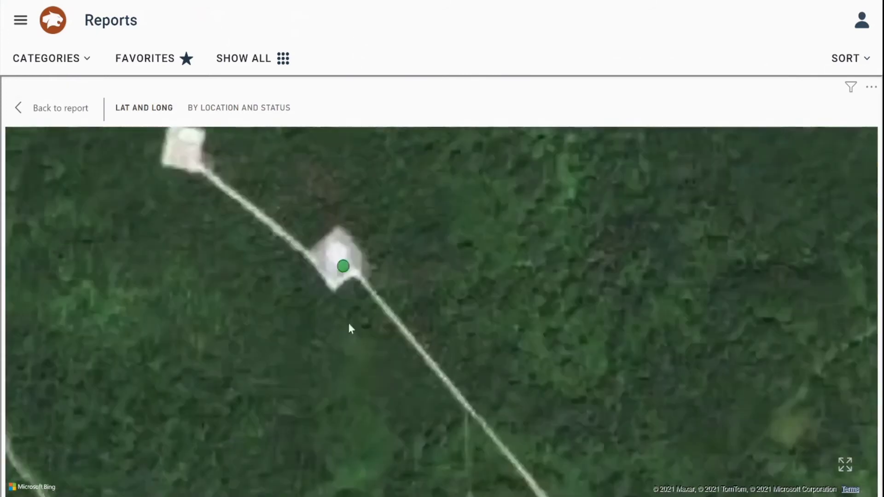
pyautogui.moveTo(349, 328); pyautogui.dragTo(381, 411)
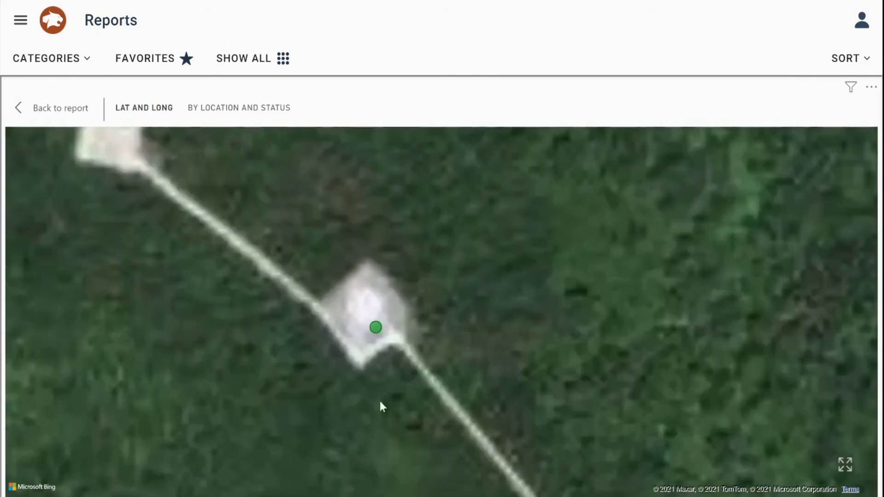
pyautogui.moveTo(380, 332)
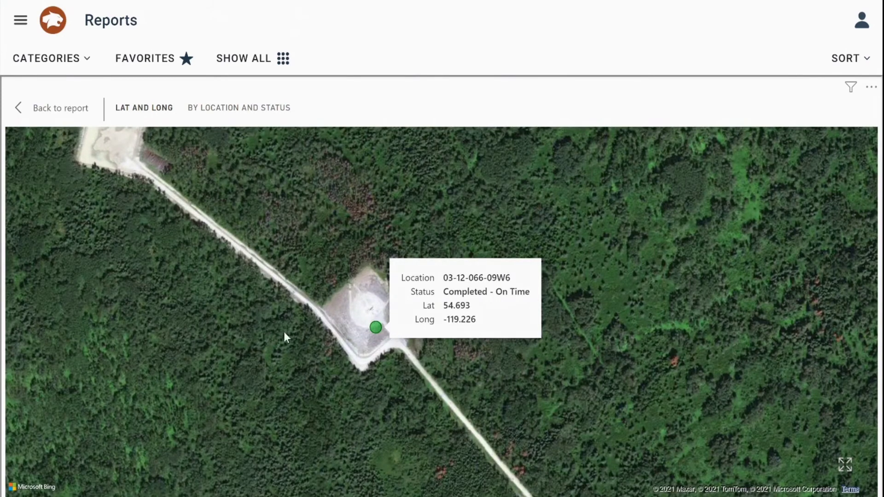
pyautogui.scroll(-3, 284, 331)
pyautogui.scroll(-2, 283, 333)
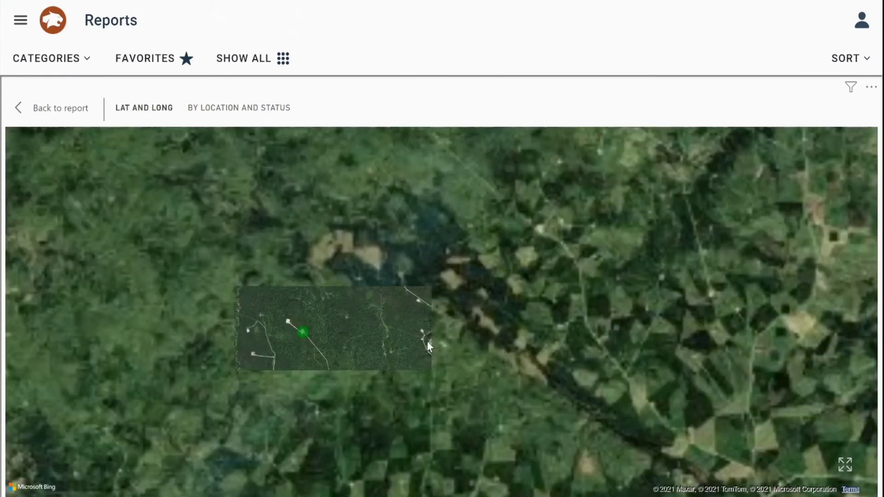
pyautogui.scroll(-2, 457, 330)
pyautogui.scroll(-1, 457, 330)
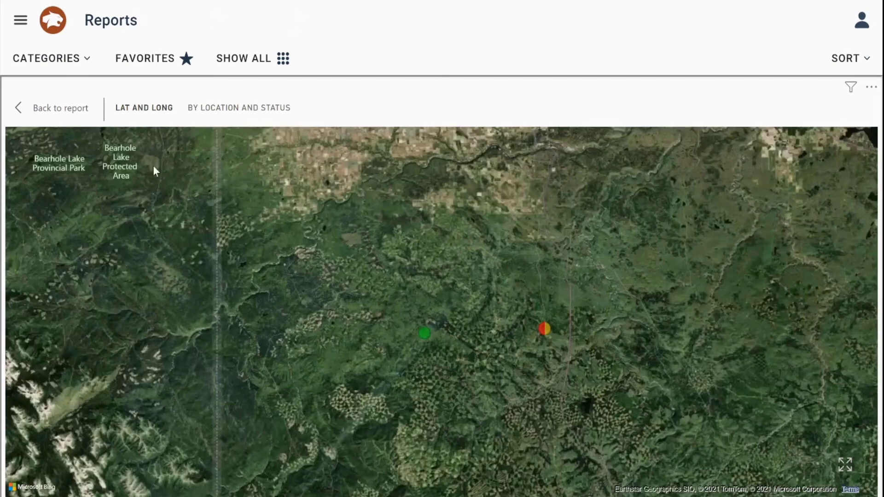
pyautogui.click(56, 109)
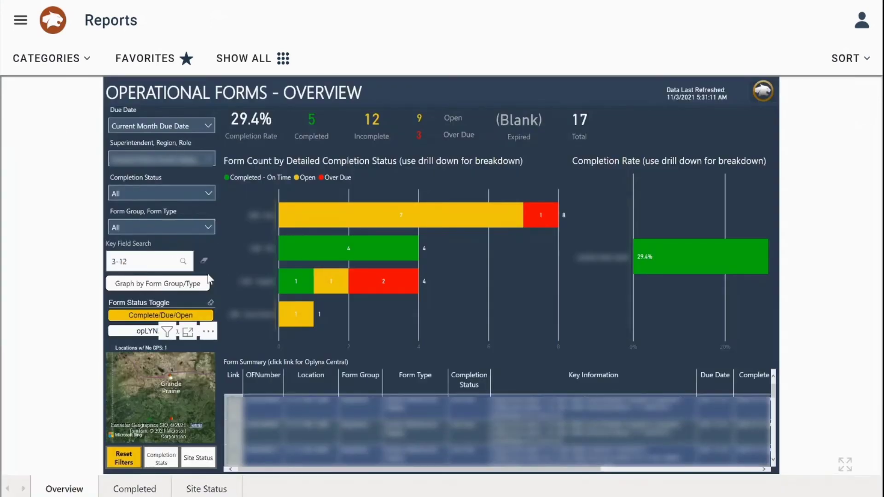
# Step: Clear the Key Field Search and view the Form Summary table enlarged before returning to the overview
pyautogui.click(205, 263)
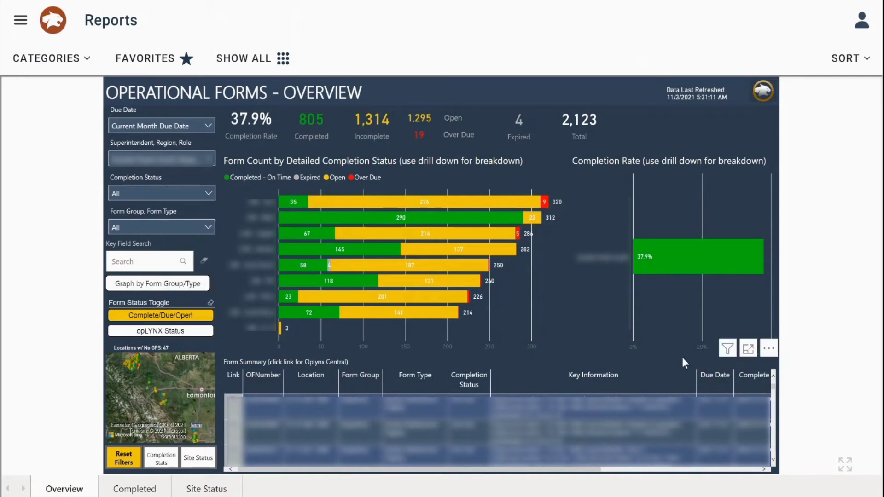
pyautogui.click(747, 349)
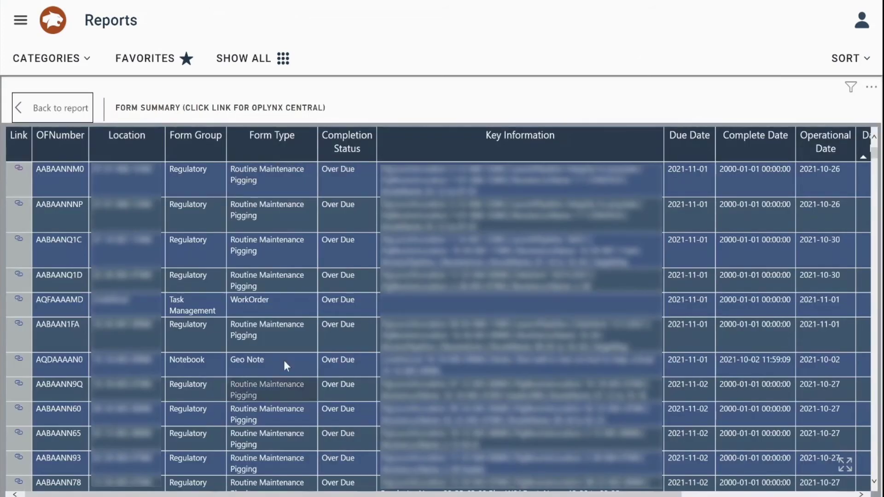
pyautogui.click(77, 111)
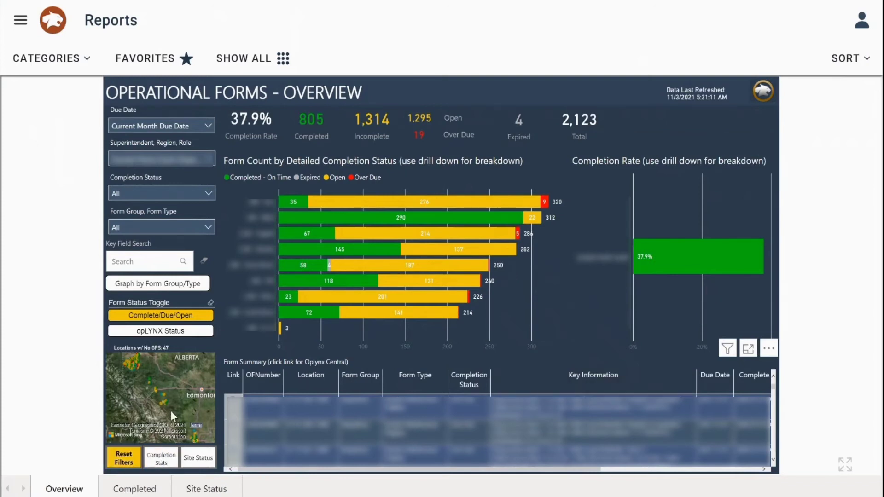
# Step: Open the completed forms page and filter its form type to Gas Compressor Inspection under Yearly Inspection Forms
pyautogui.click(163, 459)
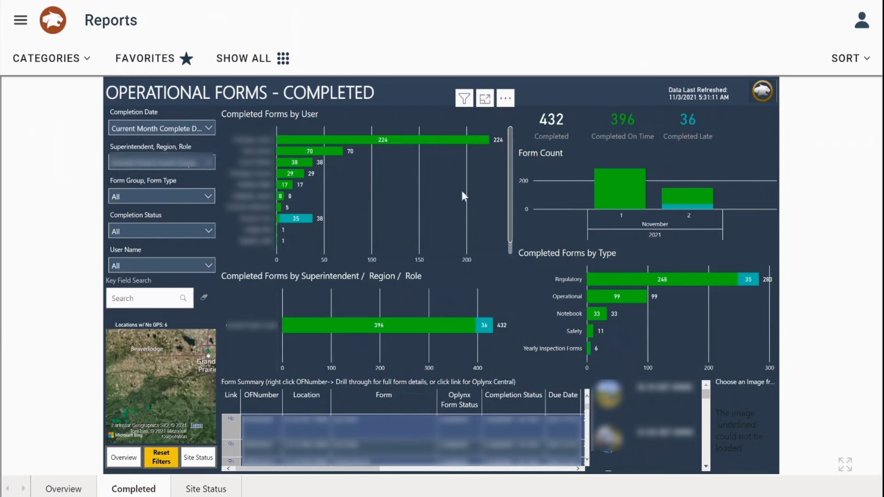
pyautogui.click(140, 196)
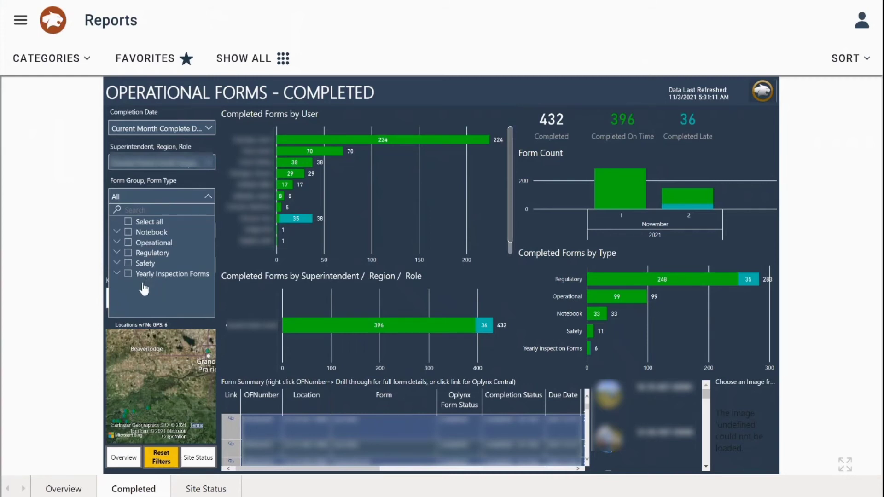
pyautogui.click(117, 274)
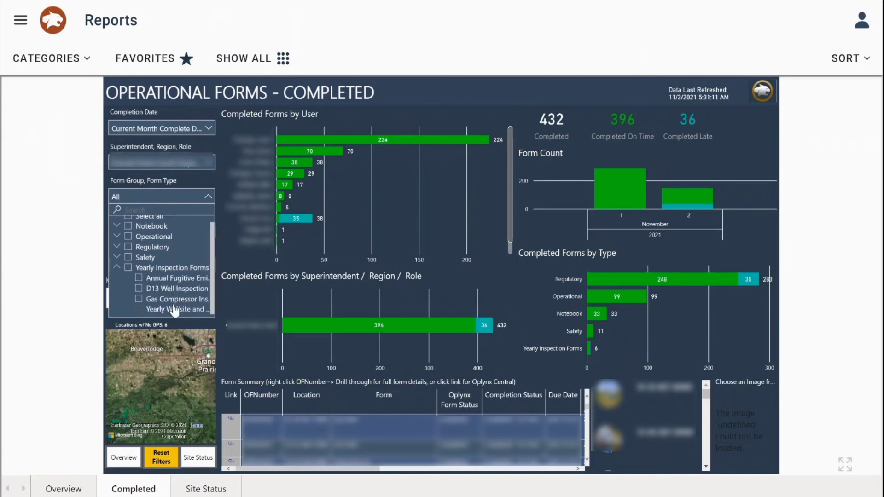
pyautogui.click(174, 300)
pyautogui.click(63, 320)
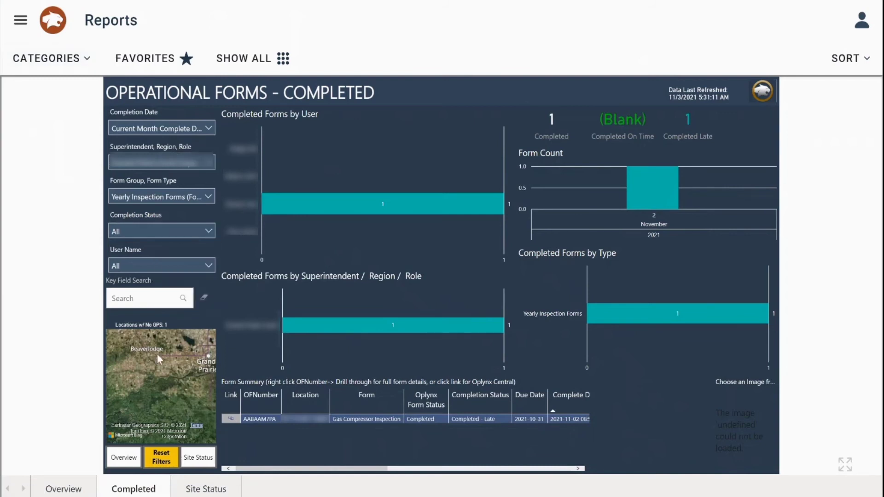
# Step: Return to the Operational Forms overview and reset all of its filters
pyautogui.click(134, 456)
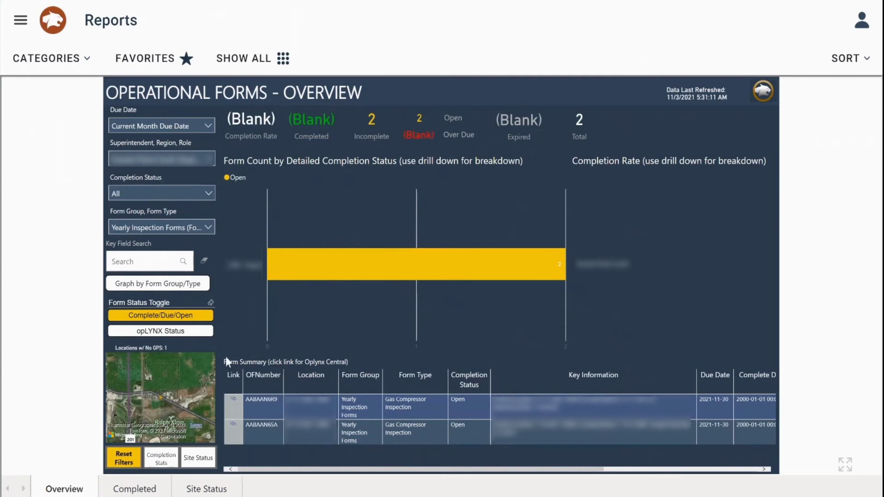
pyautogui.click(124, 460)
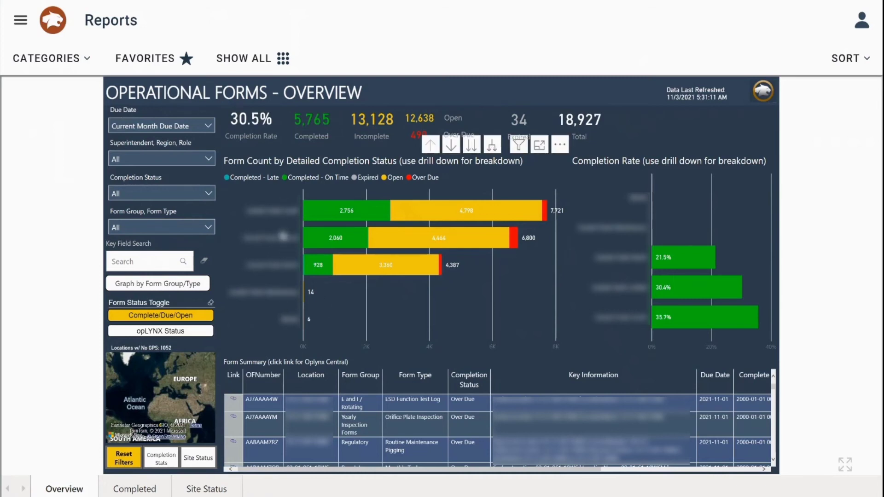
# Step: Graph the overview by form group/type and drill the Form Count chart down one level to all individual form types
pyautogui.click(186, 287)
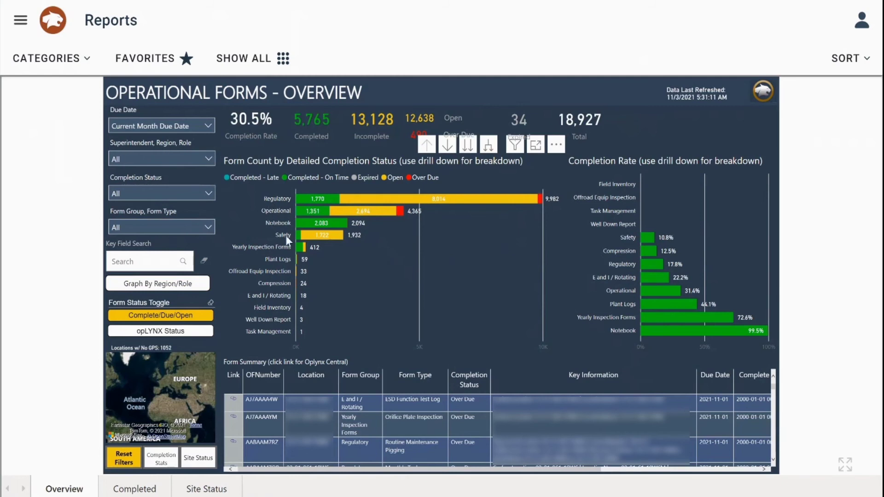
pyautogui.click(468, 146)
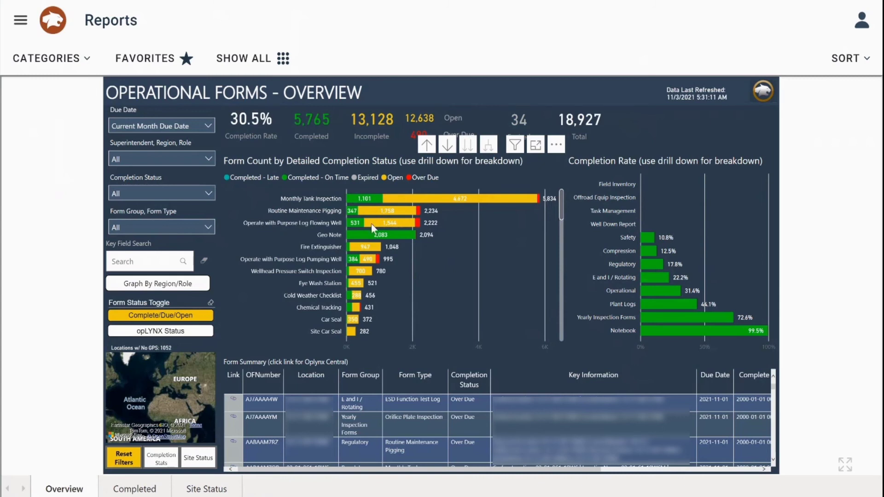
pyautogui.moveTo(371, 223)
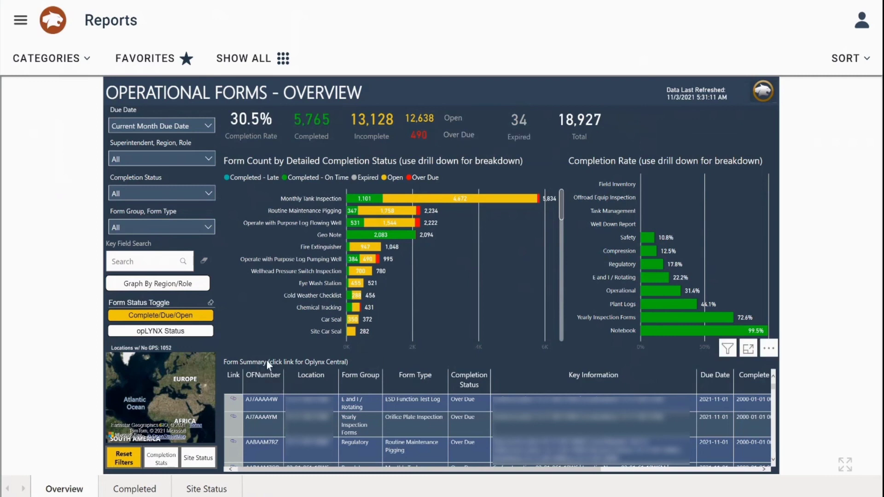
# Step: View the export and sort options of the Form Summary table and the Form Count chart, leaving both without choosing any
pyautogui.click(768, 348)
pyautogui.moveTo(780, 352)
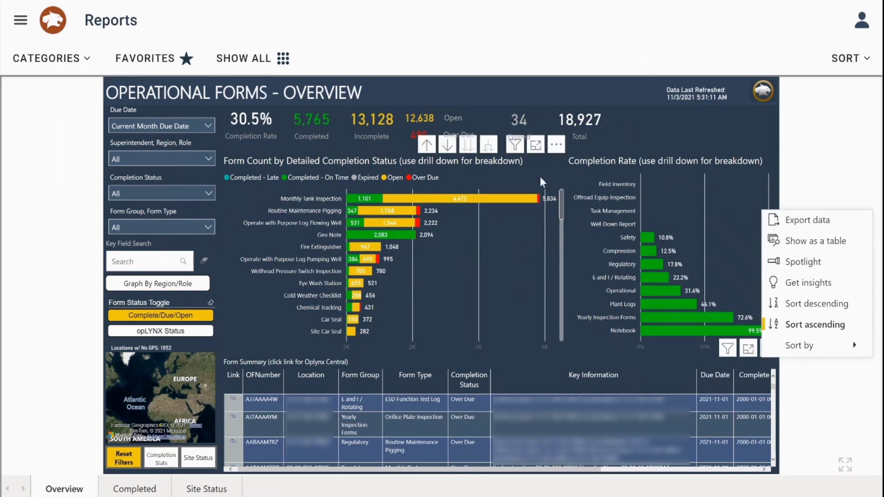
pyautogui.click(523, 163)
pyautogui.click(557, 145)
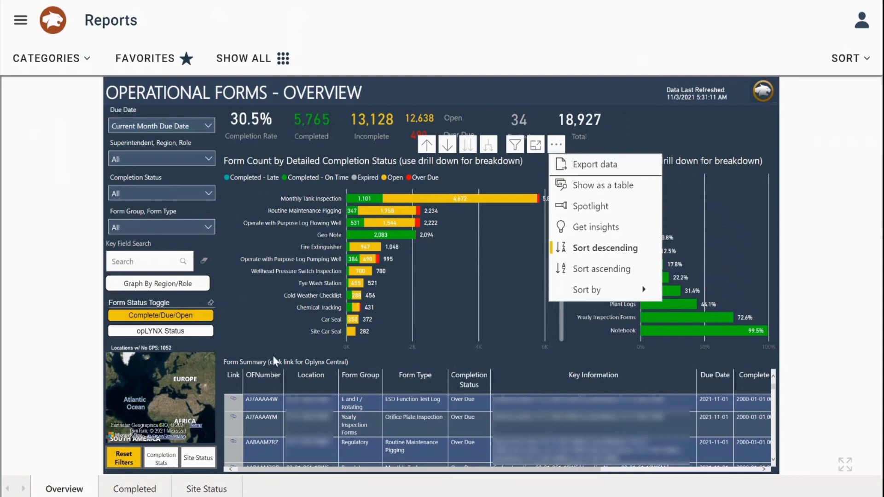
pyautogui.click(251, 354)
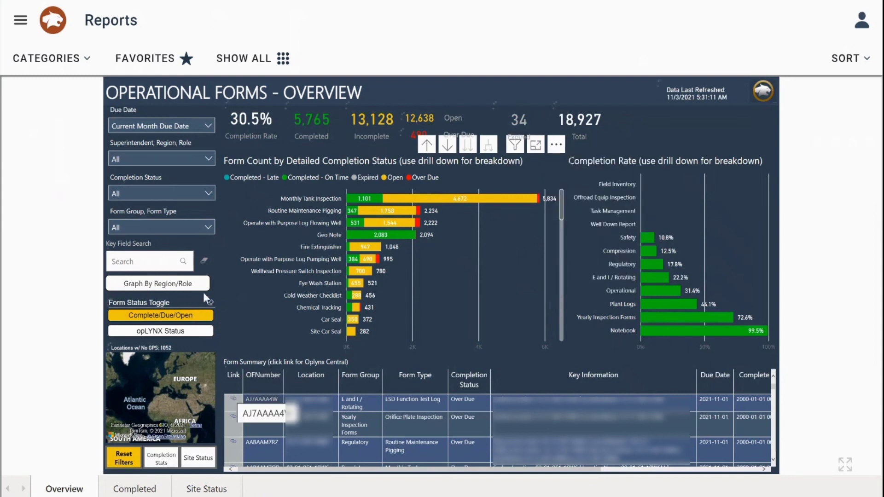